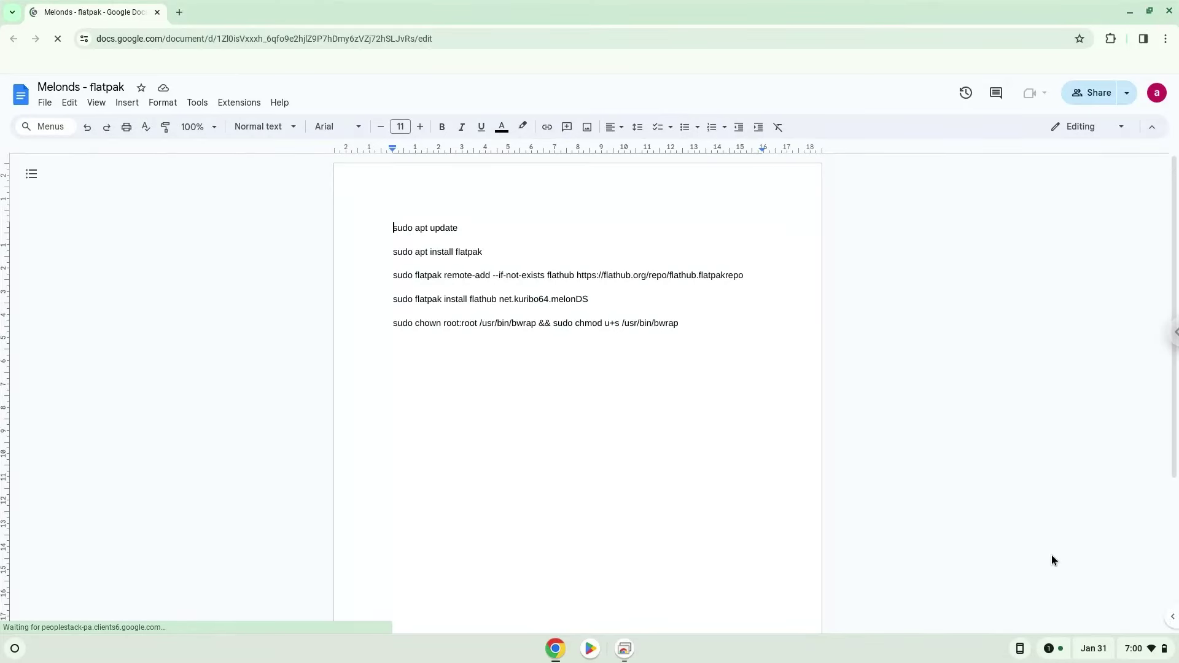
Reach the Developers page of ChromeOS Settings via the Advanced categories.
{"action": "left_click", "coordinate": [1147, 648]}
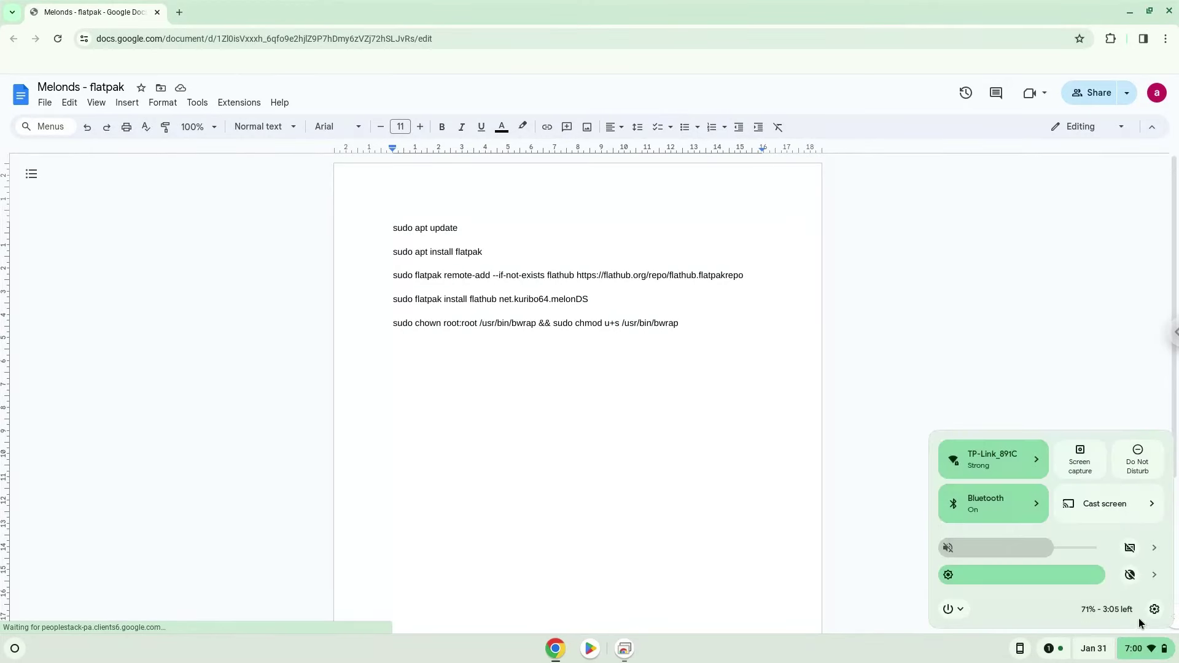
{"action": "left_click", "coordinate": [1153, 611]}
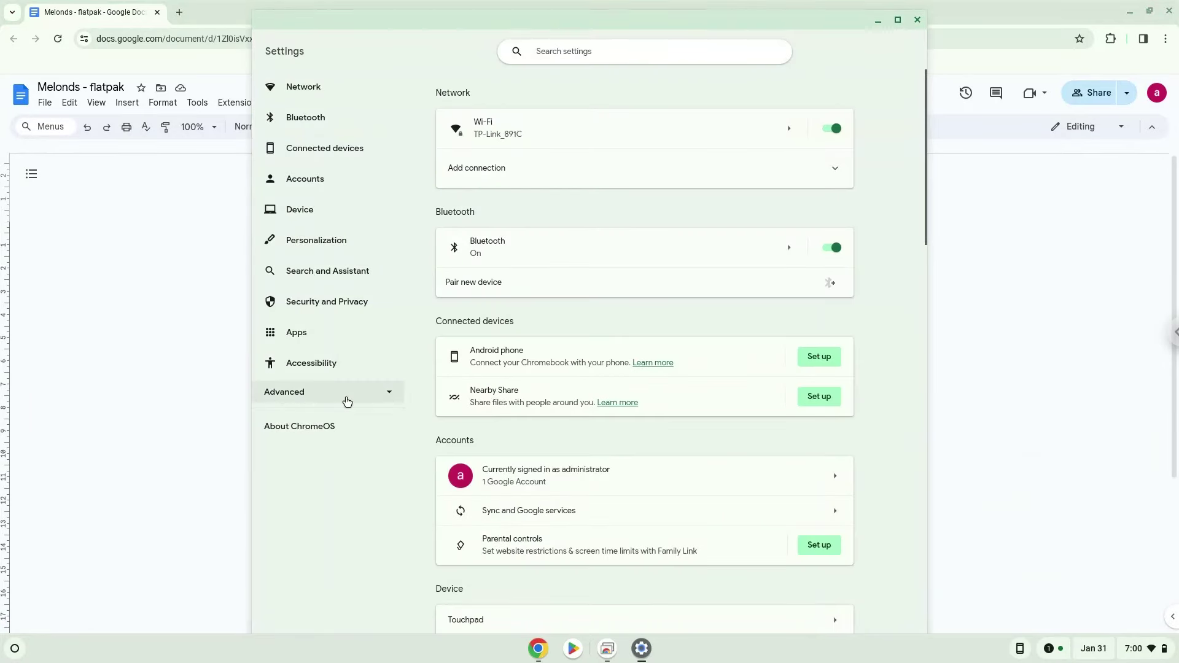
{"action": "left_click", "coordinate": [347, 398]}
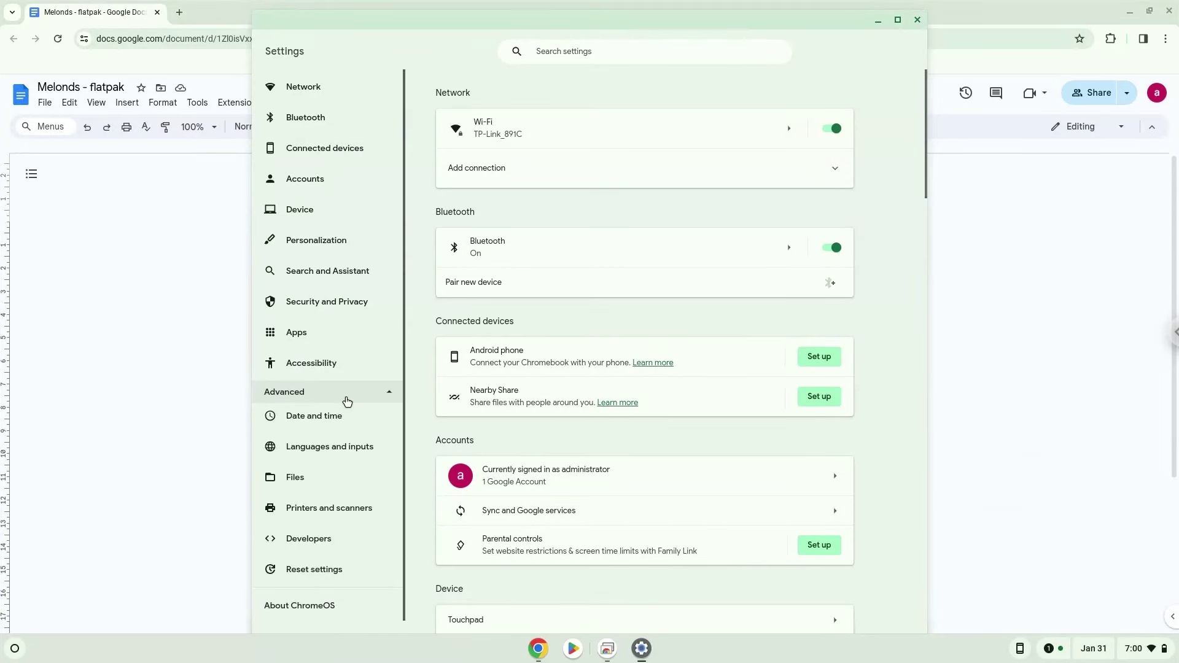
{"action": "left_click", "coordinate": [315, 539]}
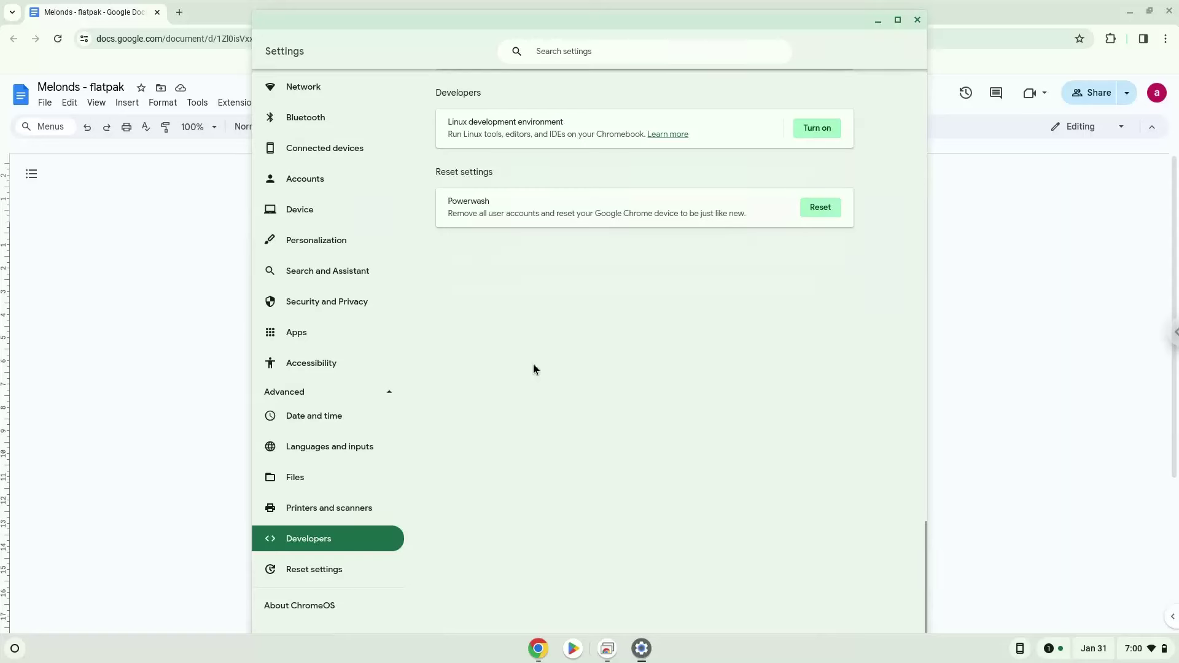
Turn on the Linux development environment and start its installation.
{"action": "left_click", "coordinate": [817, 128]}
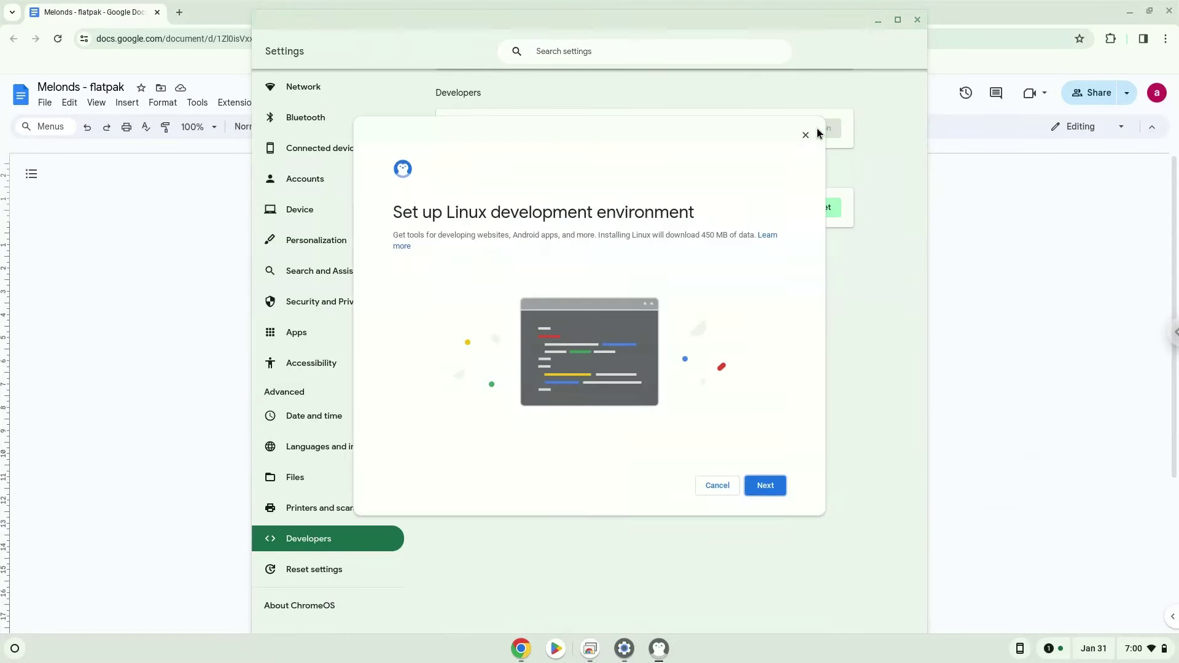
{"action": "left_click", "coordinate": [764, 486]}
{"action": "left_click", "coordinate": [764, 485]}
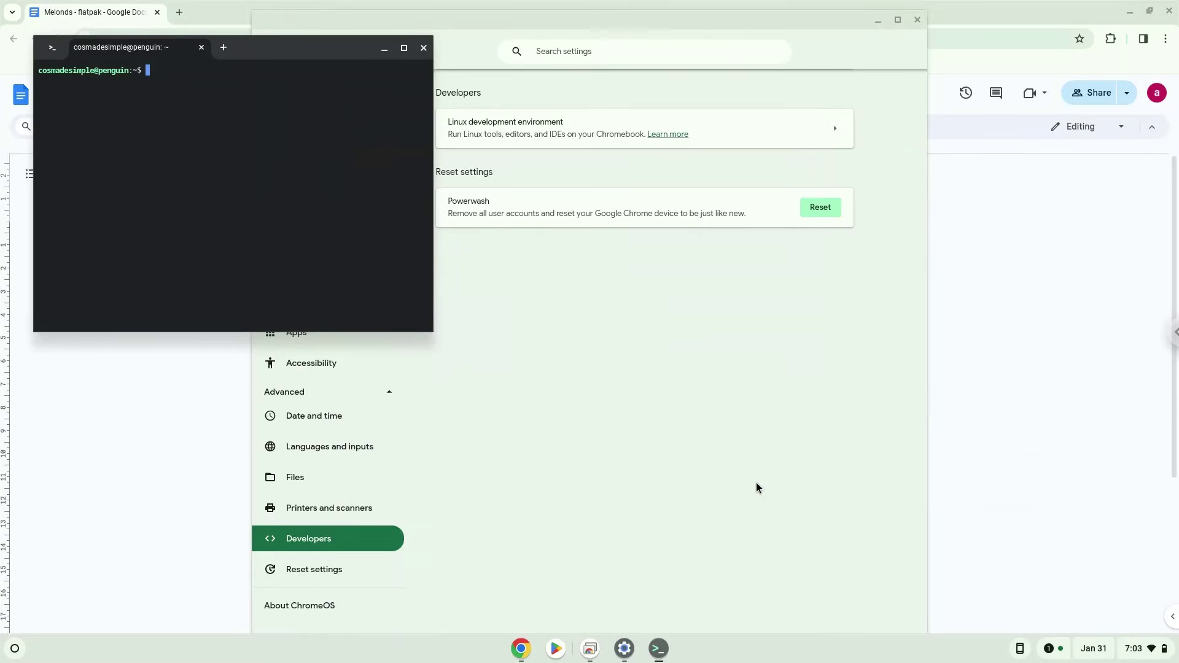
Close the newly opened terminal window and the Settings window.
{"action": "left_click", "coordinate": [423, 47]}
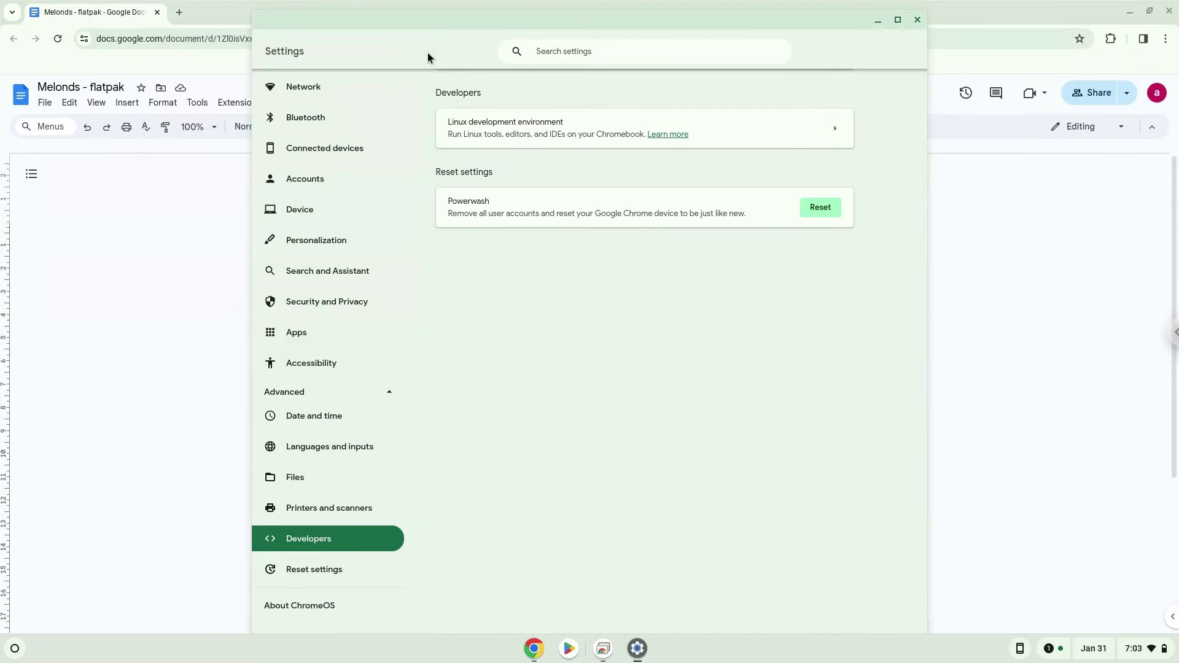
{"action": "left_click", "coordinate": [917, 21]}
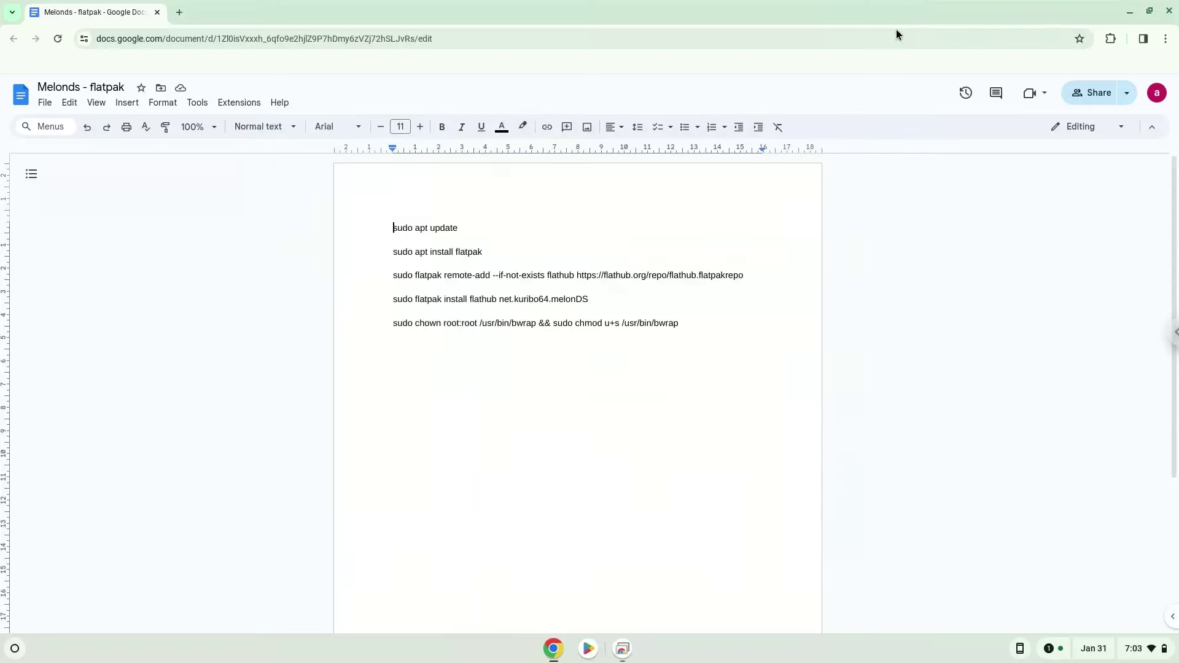
Copy the 'sudo apt update' line from the document and bring up the app launcher.
{"action": "triple_click", "coordinate": [440, 228]}
{"action": "right_click", "coordinate": [440, 228]}
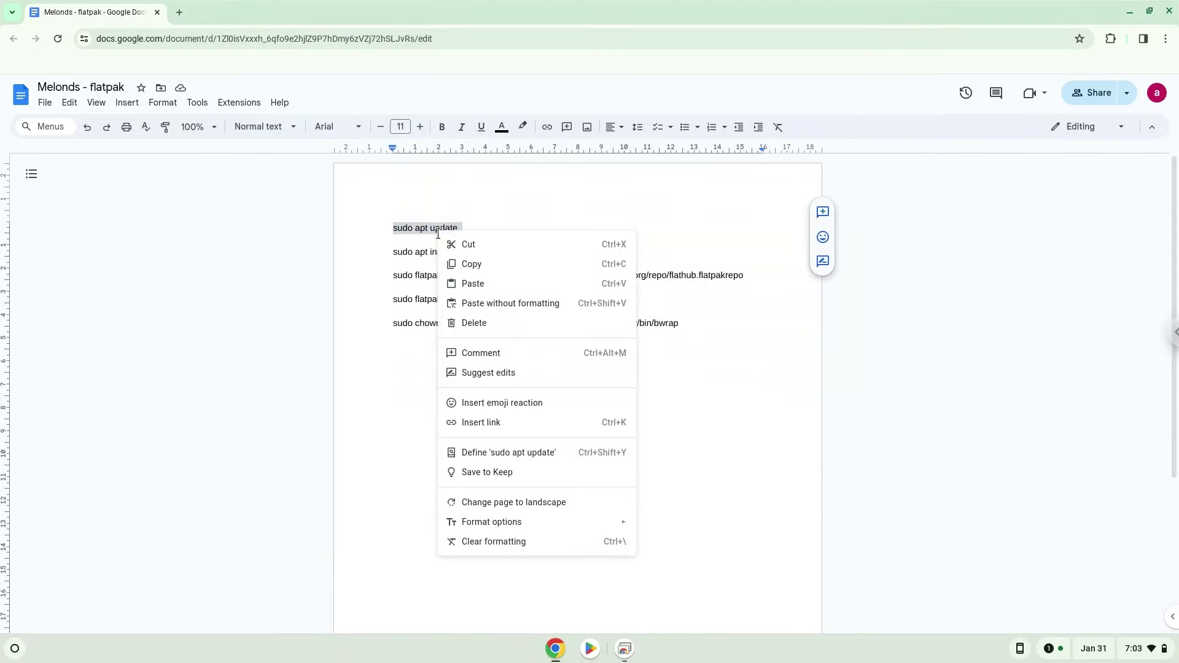
{"action": "left_click", "coordinate": [468, 264]}
{"action": "left_click", "coordinate": [15, 649]}
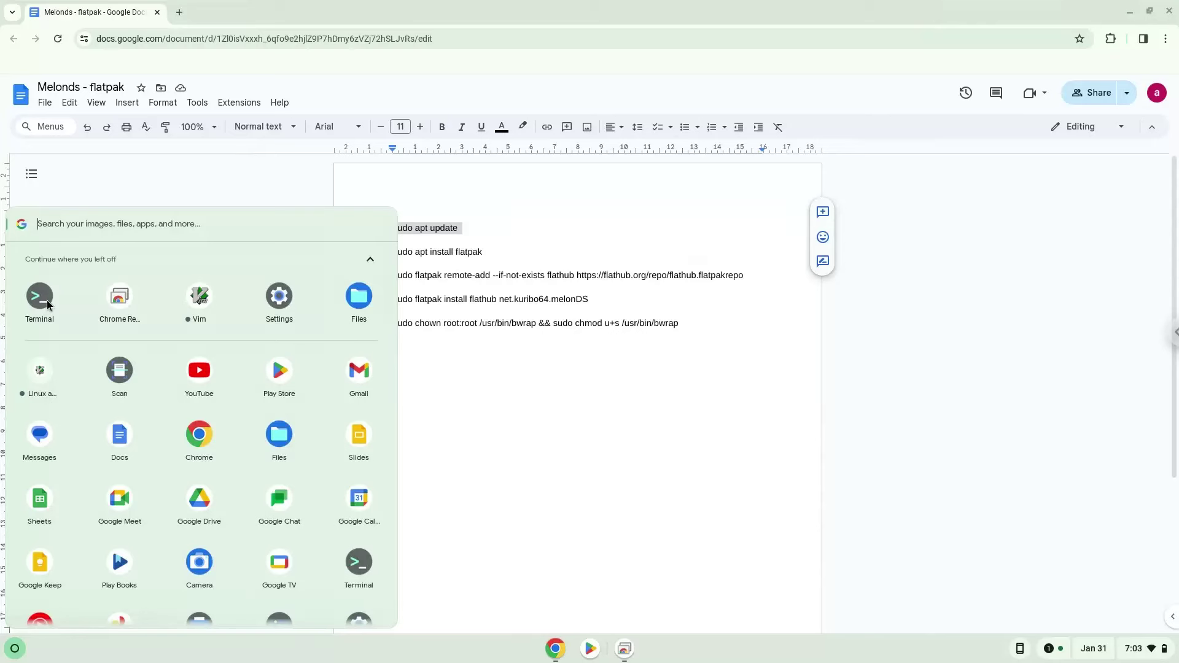
Launch the Terminal app and maximize its window.
{"action": "left_click", "coordinate": [48, 300]}
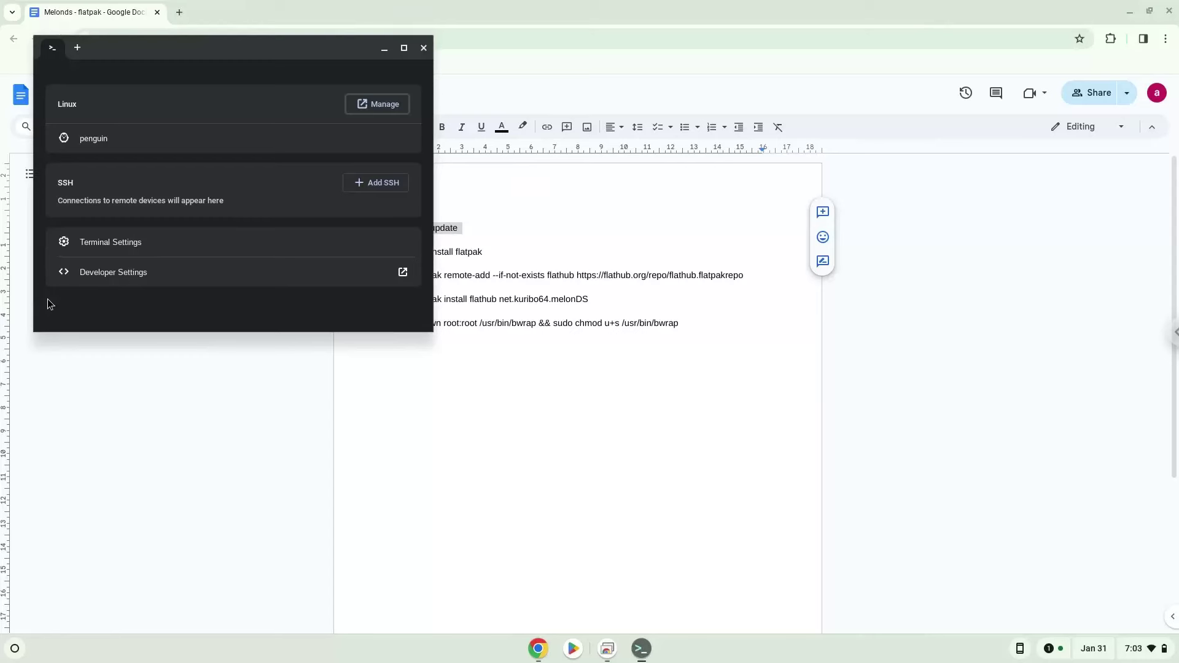
{"action": "double_click", "coordinate": [233, 55]}
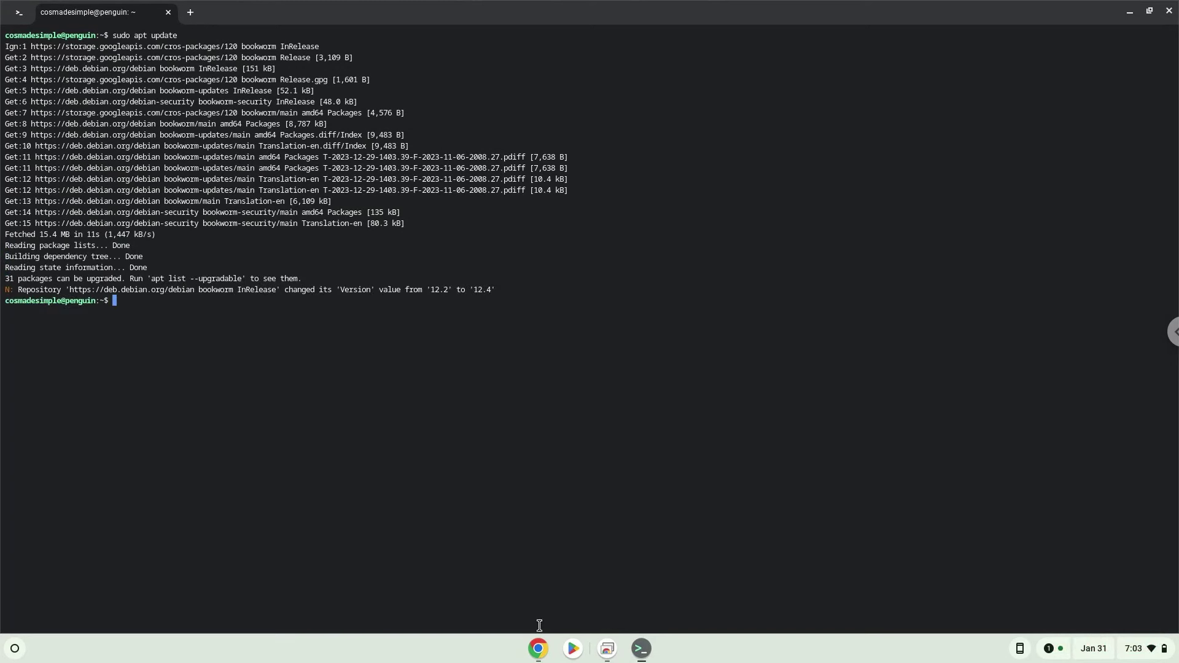
Copy the 'sudo apt install flatpak' line from the command document.
{"action": "left_click", "coordinate": [538, 647]}
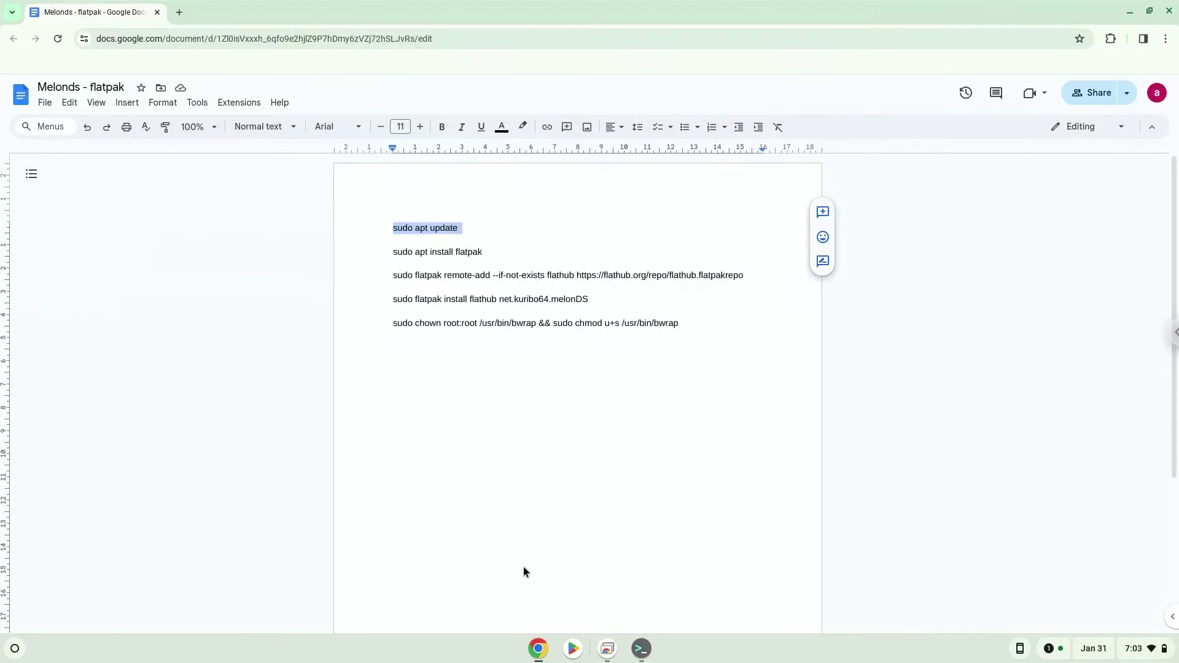
{"action": "triple_click", "coordinate": [400, 252]}
{"action": "right_click", "coordinate": [400, 252]}
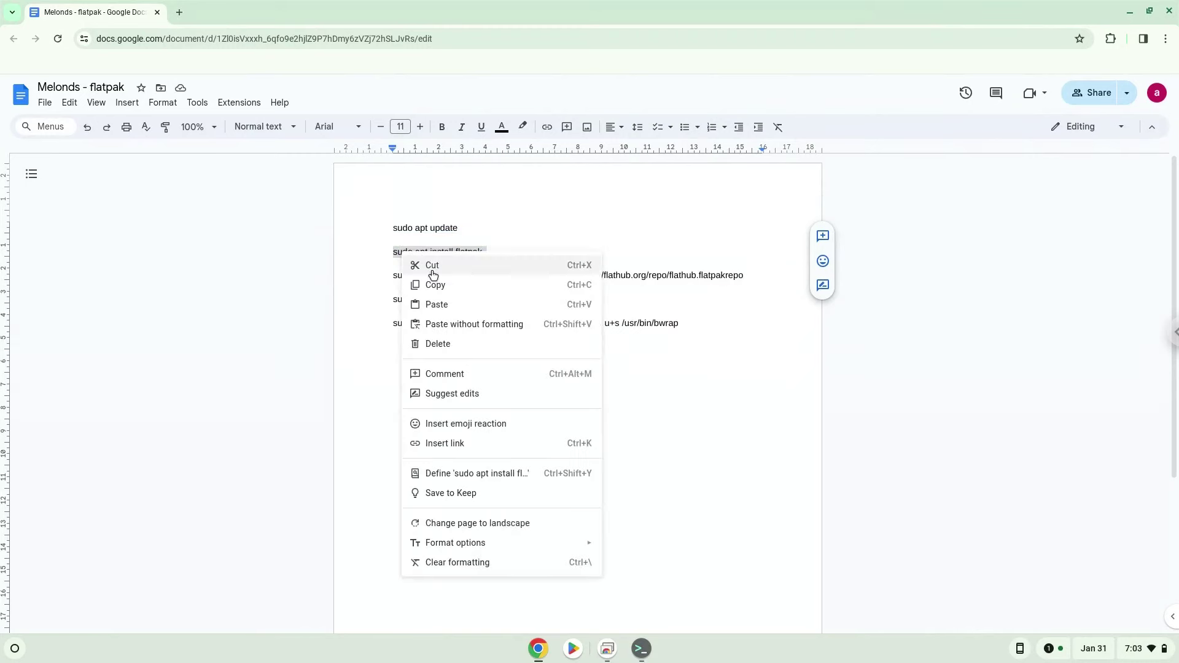
{"action": "left_click", "coordinate": [431, 284]}
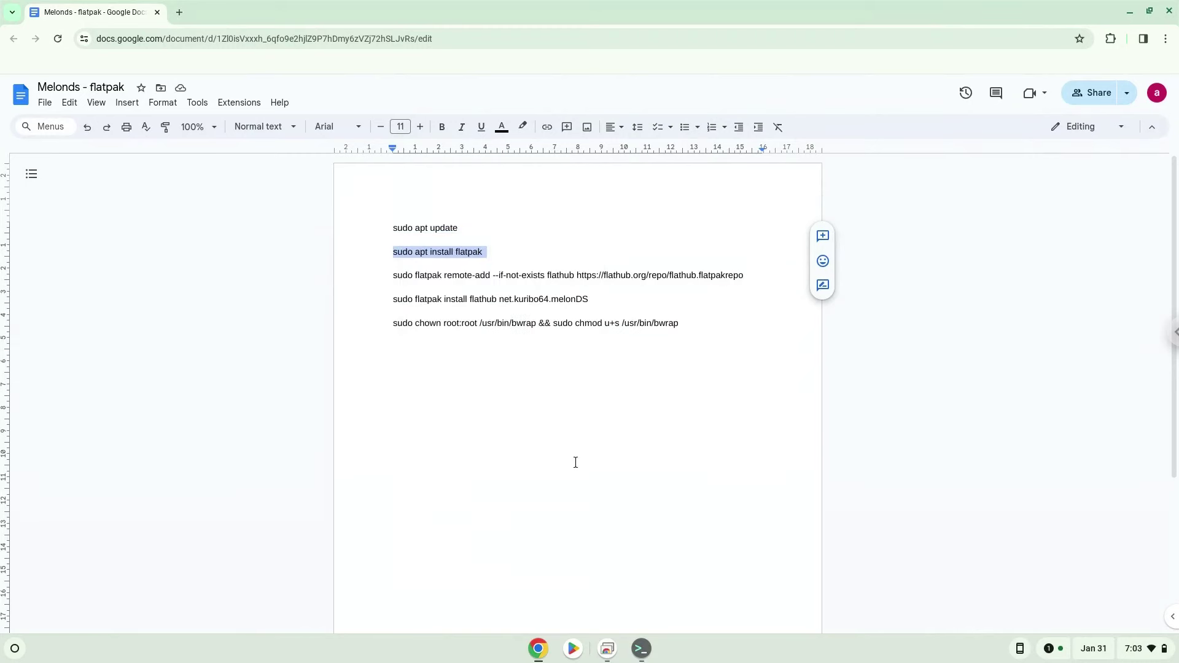
Run sudo apt install flatpak in the terminal, confirming the install, then return to the document.
{"action": "left_click", "coordinate": [640, 648]}
{"action": "key", "text": "ctrl+shift+v"}
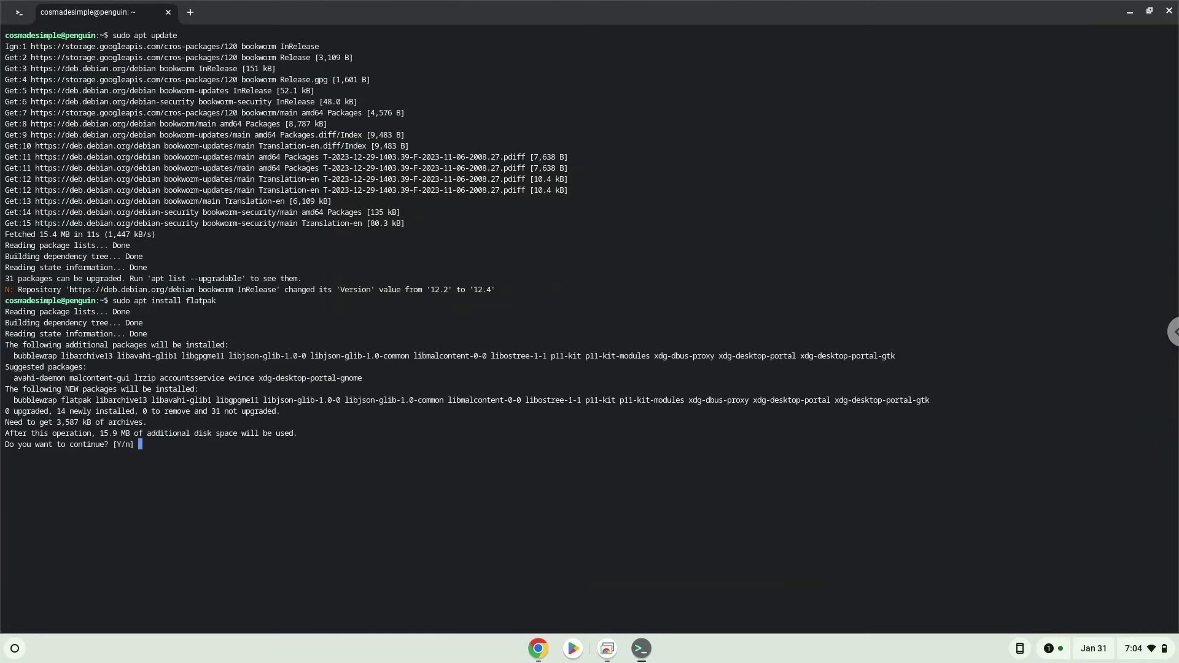
{"action": "key", "text": "Return"}
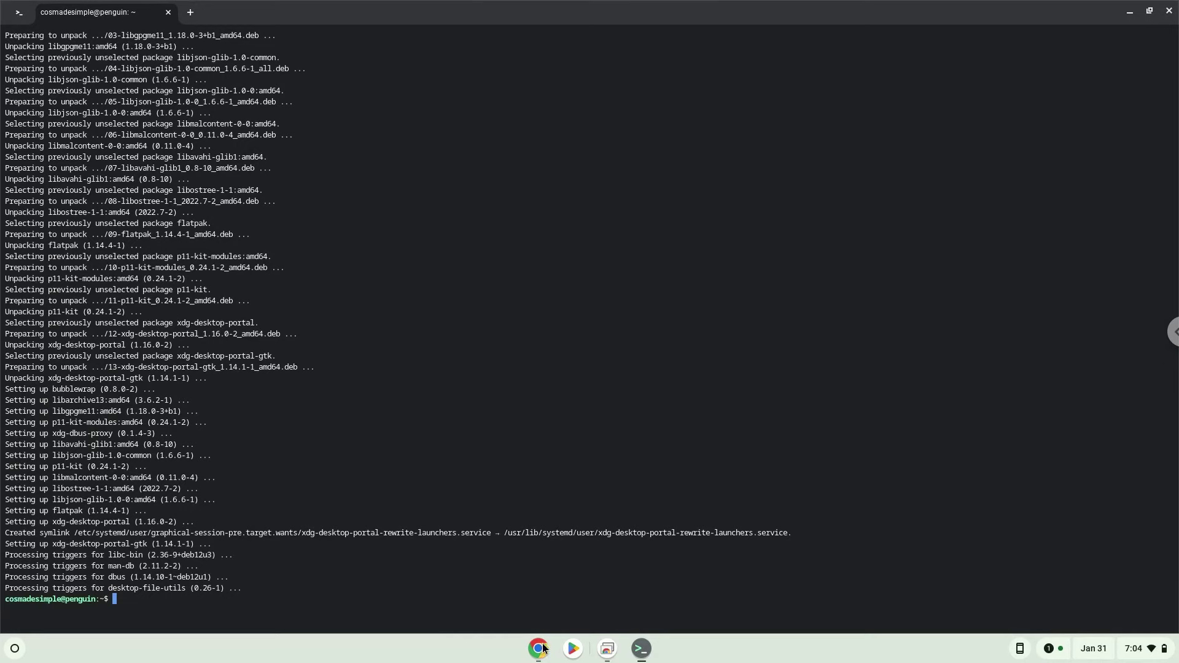
{"action": "left_click", "coordinate": [538, 648]}
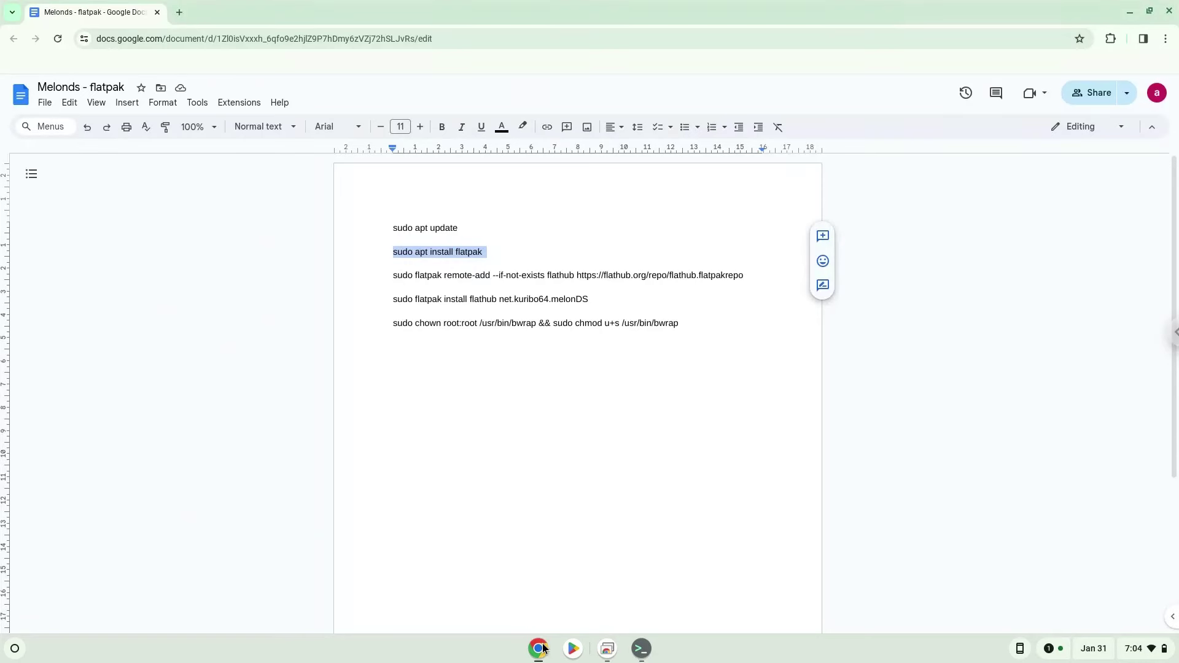
Copy the flatpak remote-add Flathub line from the document.
{"action": "left_click", "coordinate": [573, 274]}
{"action": "triple_click", "coordinate": [573, 275]}
{"action": "right_click", "coordinate": [573, 275]}
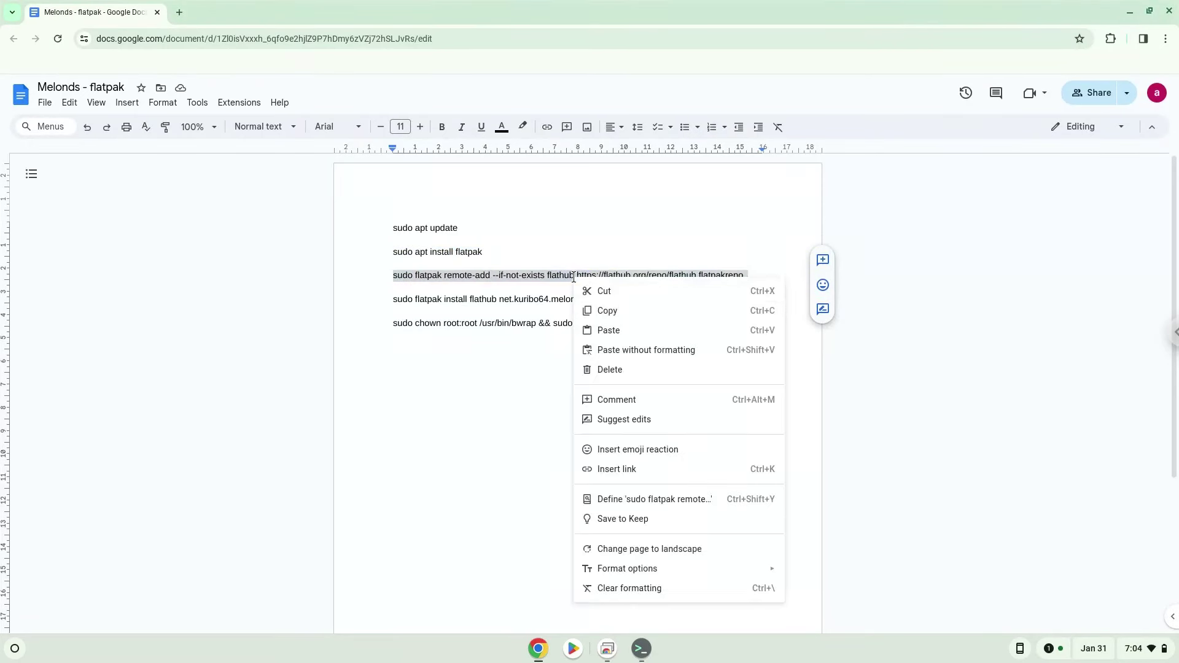
{"action": "left_click", "coordinate": [601, 311]}
Run the Flathub remote-add command in the terminal, then return to the document.
{"action": "left_click", "coordinate": [641, 650]}
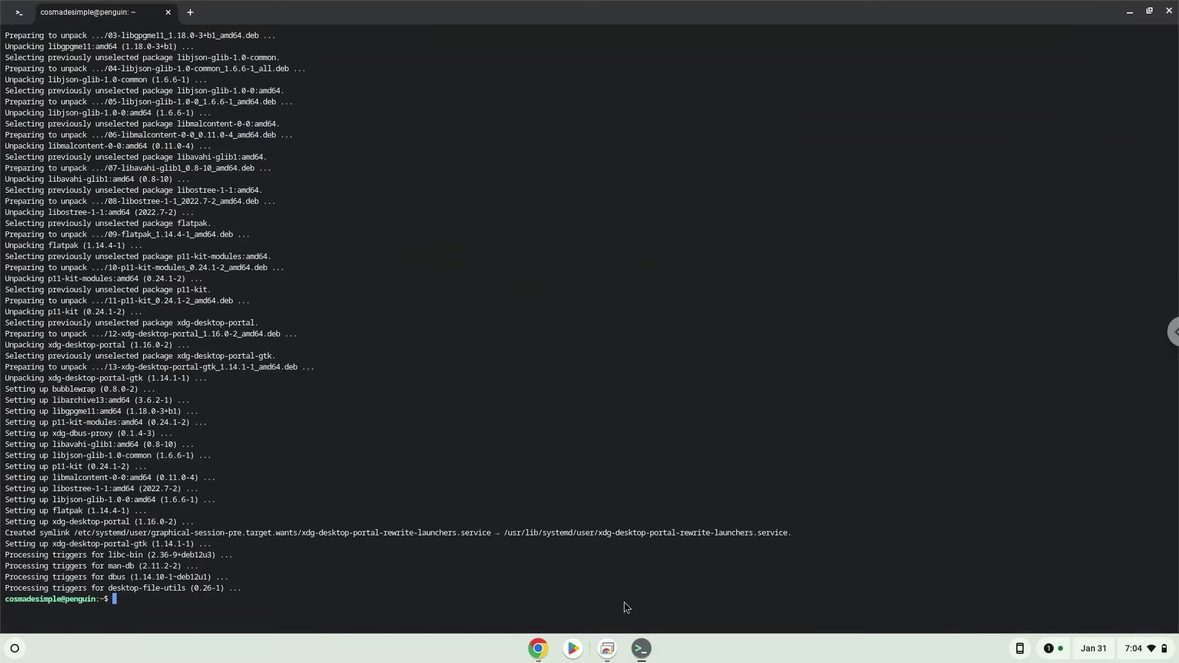
{"action": "key", "text": "ctrl+shift+v"}
{"action": "key", "text": "Return"}
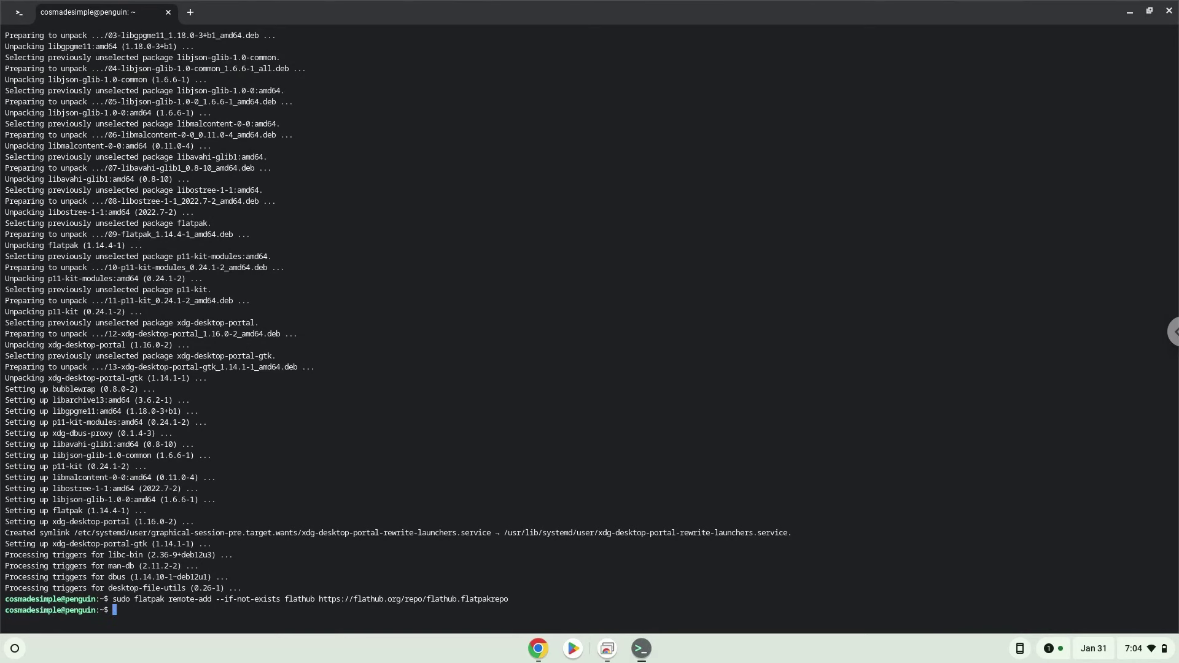
{"action": "left_click", "coordinate": [538, 649]}
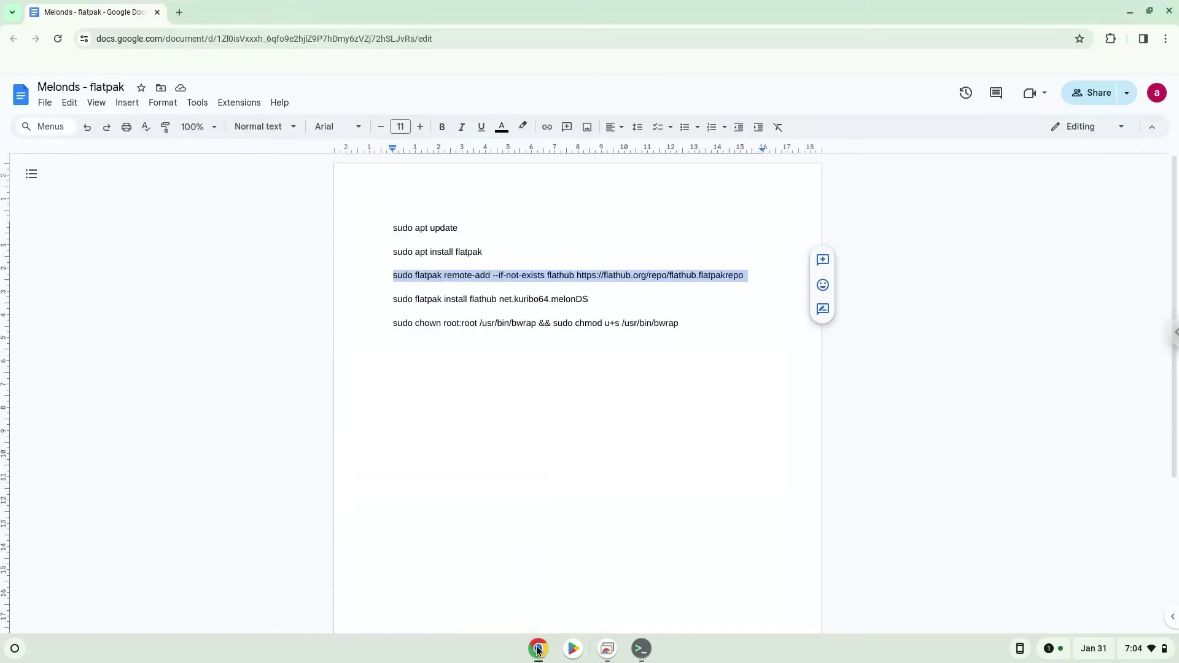
Copy the flatpak install net.kuribo64.melonDS line from the document.
{"action": "triple_click", "coordinate": [543, 301]}
{"action": "right_click", "coordinate": [543, 300]}
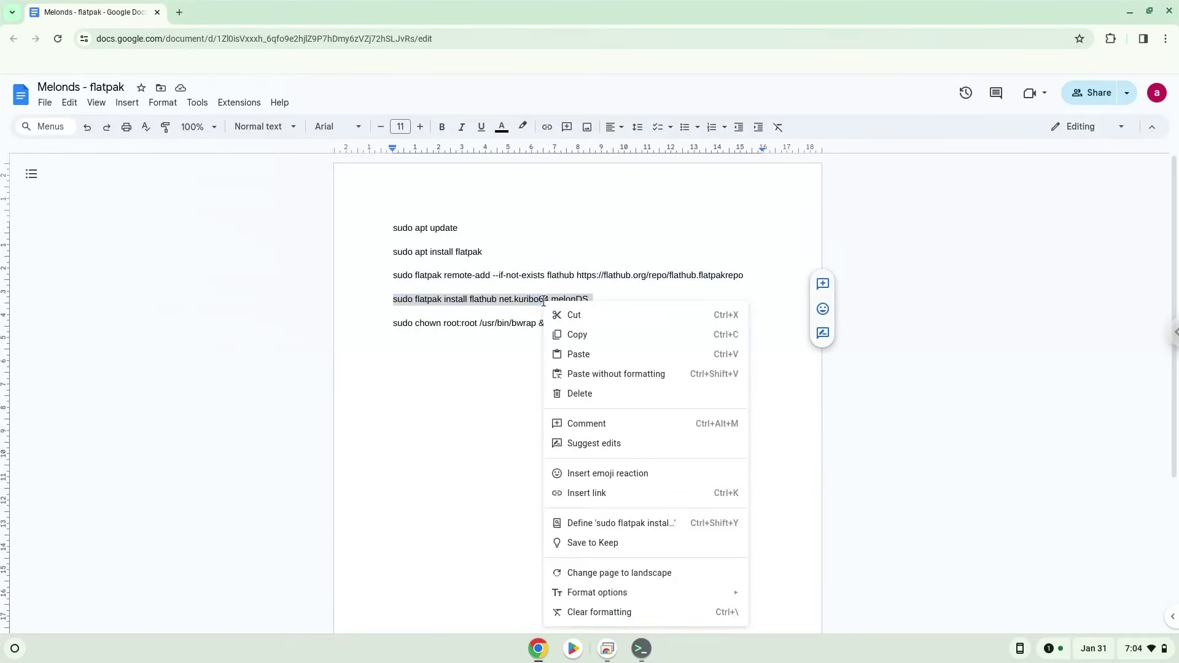
{"action": "left_click", "coordinate": [576, 336]}
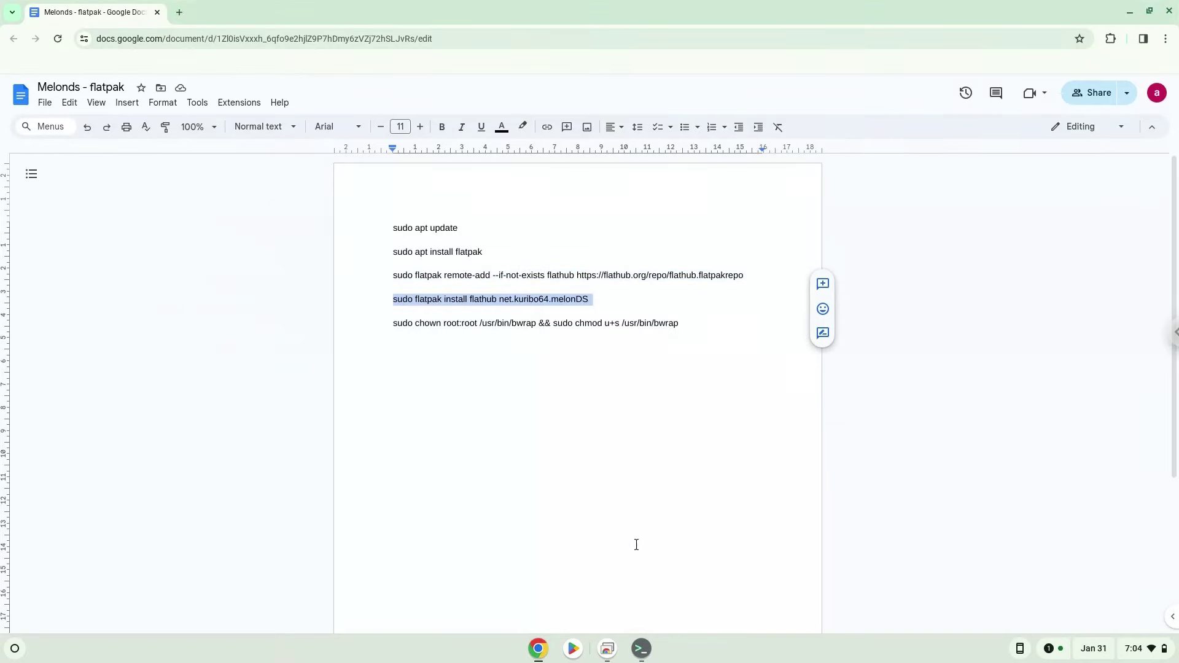
Run the melonDS install in the terminal, accepting the runtime and changes, then return to the document.
{"action": "left_click", "coordinate": [641, 648]}
{"action": "key", "text": "ctrl+shift+v"}
{"action": "key", "text": "Return"}
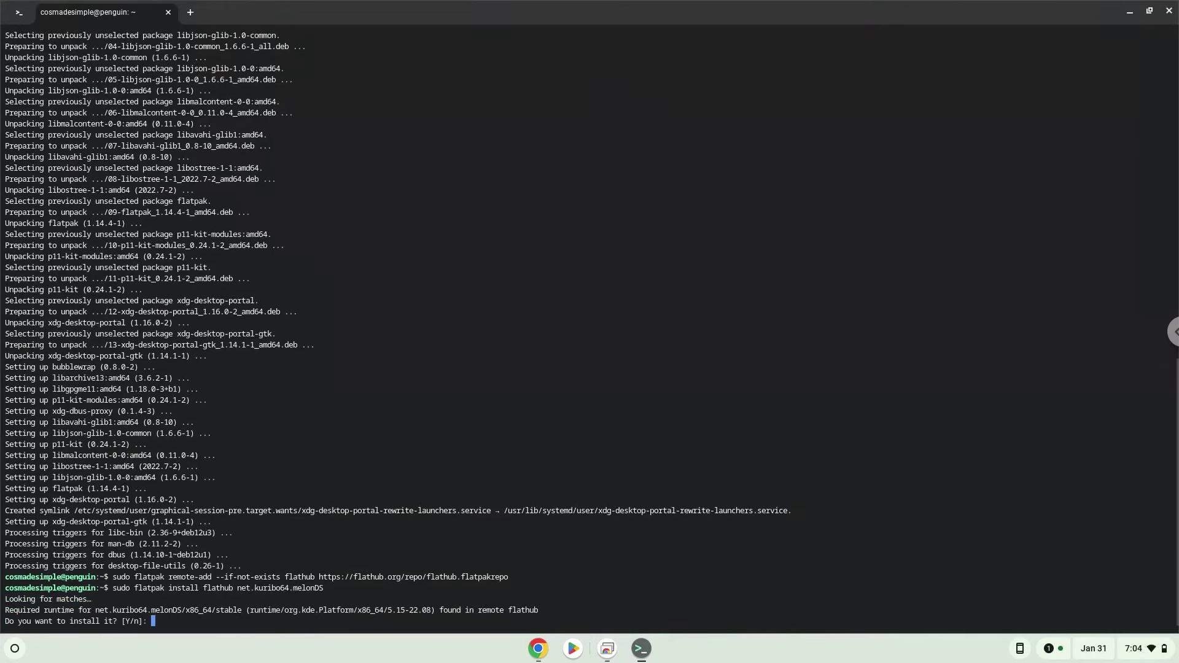
{"action": "key", "text": "Return"}
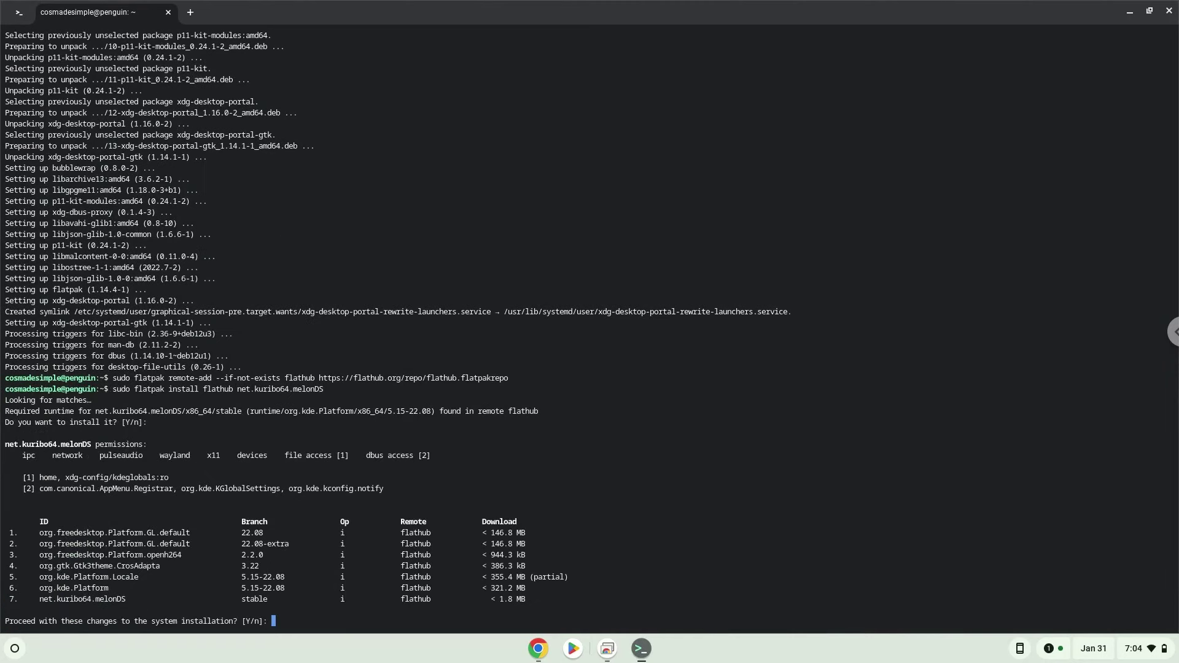
{"action": "key", "text": "Return"}
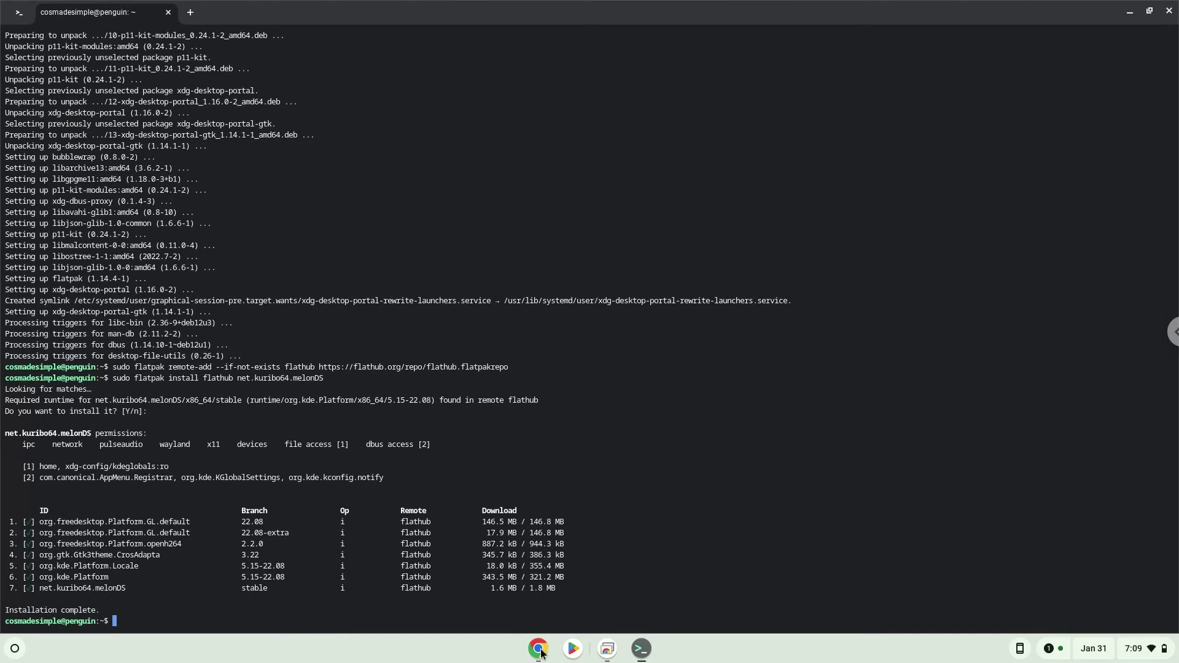
{"action": "left_click", "coordinate": [540, 650]}
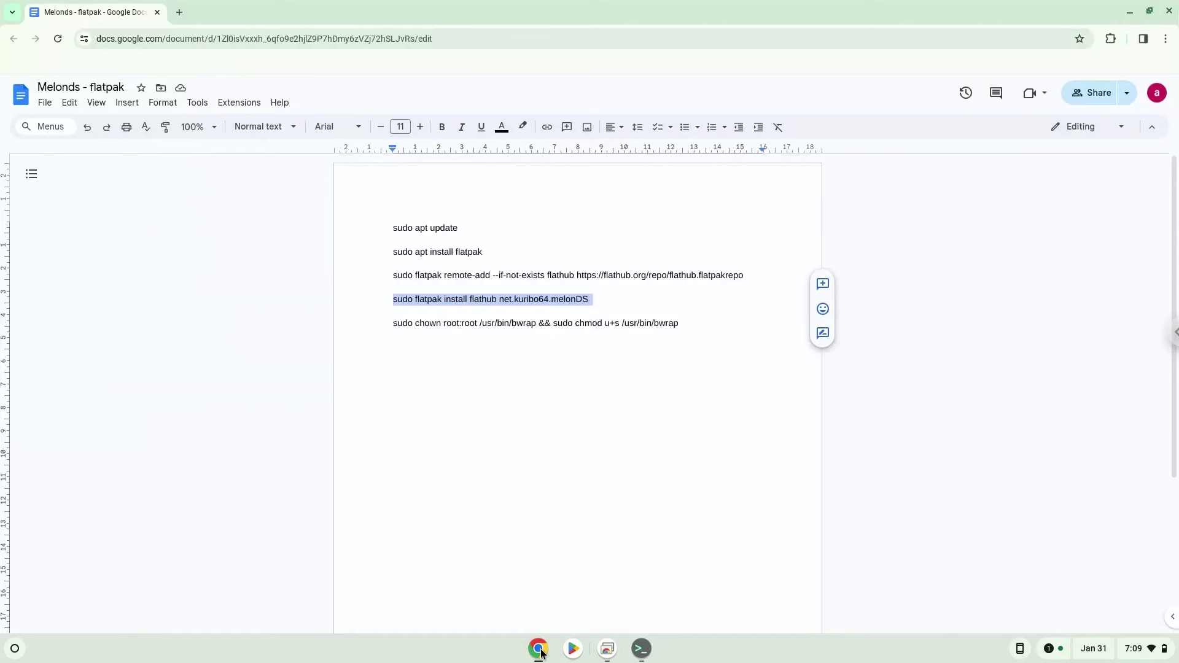
Copy the sudo chown/chmod bwrap line from the document.
{"action": "left_click", "coordinate": [540, 323]}
{"action": "triple_click", "coordinate": [541, 323]}
{"action": "right_click", "coordinate": [545, 324]}
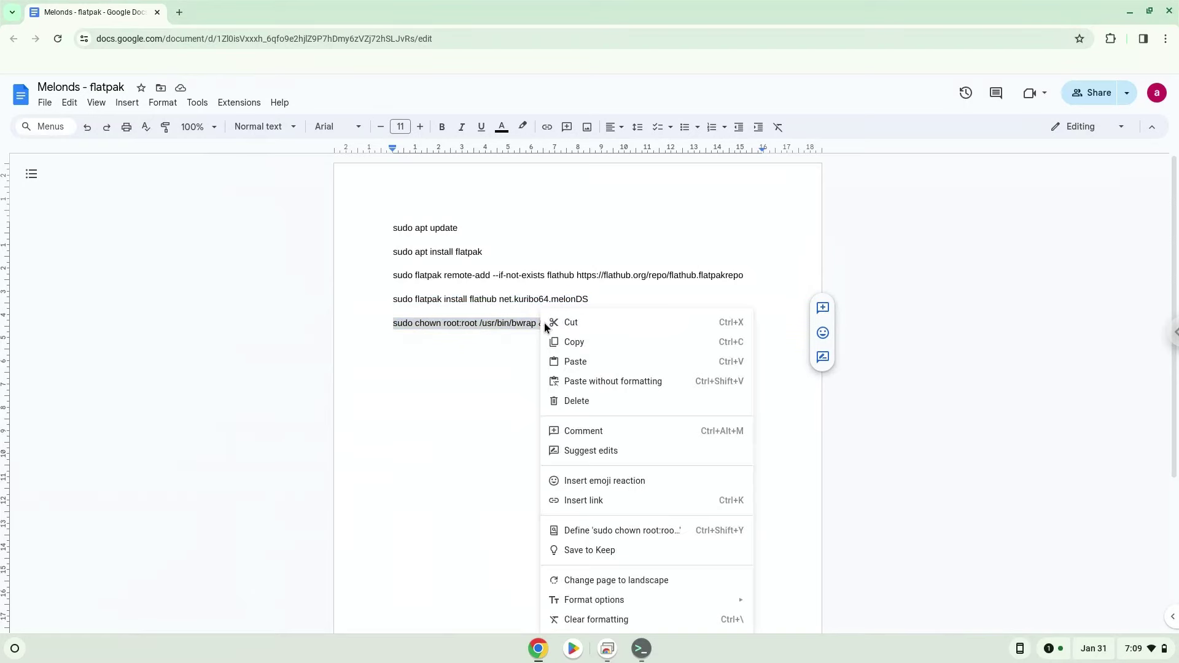
{"action": "left_click", "coordinate": [571, 342]}
Run the bwrap ownership and setuid command in the terminal, then close the terminal.
{"action": "left_click", "coordinate": [641, 648]}
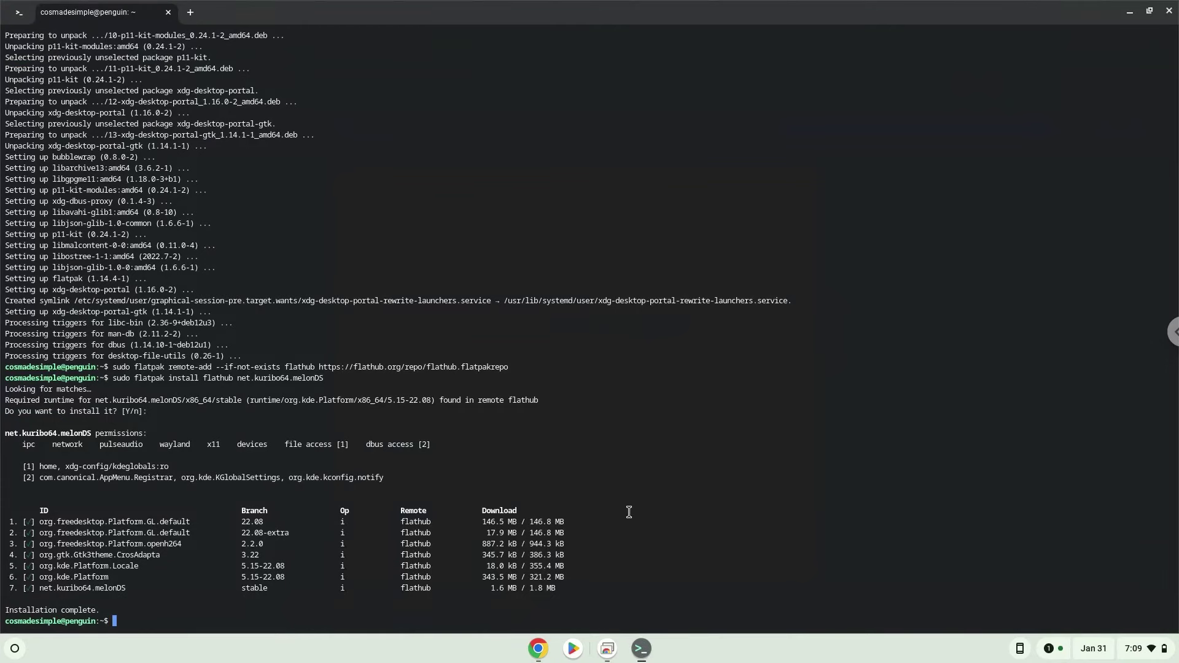
{"action": "key", "text": "ctrl+shift+v"}
{"action": "key", "text": "Return"}
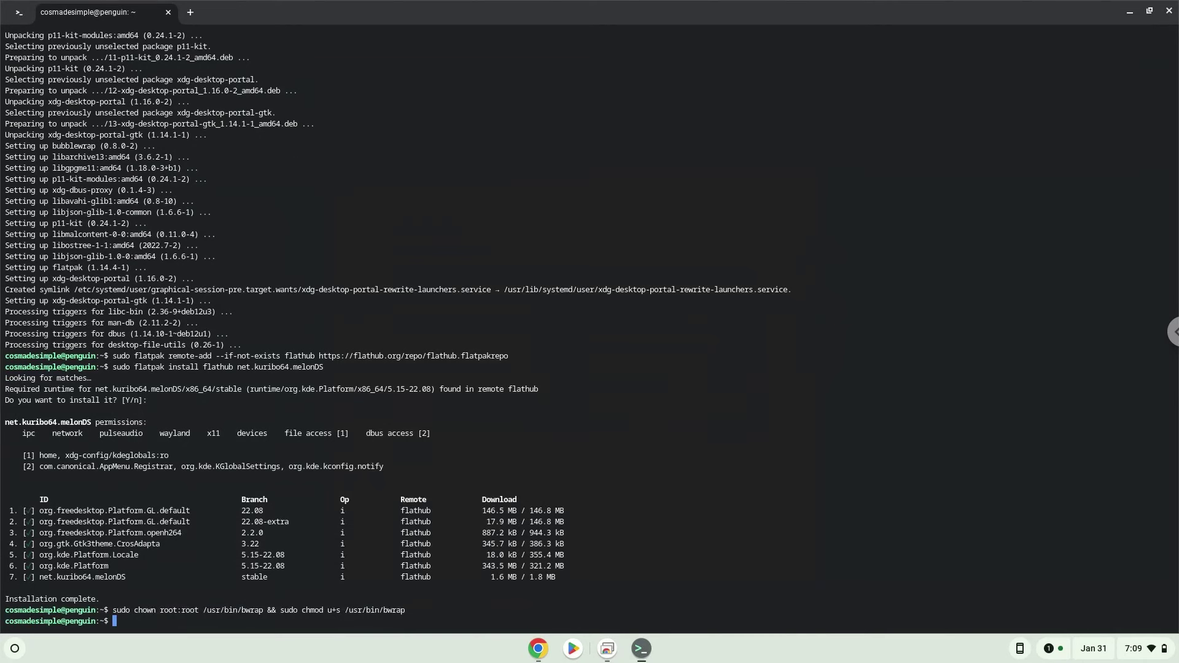
{"action": "left_click", "coordinate": [1169, 10]}
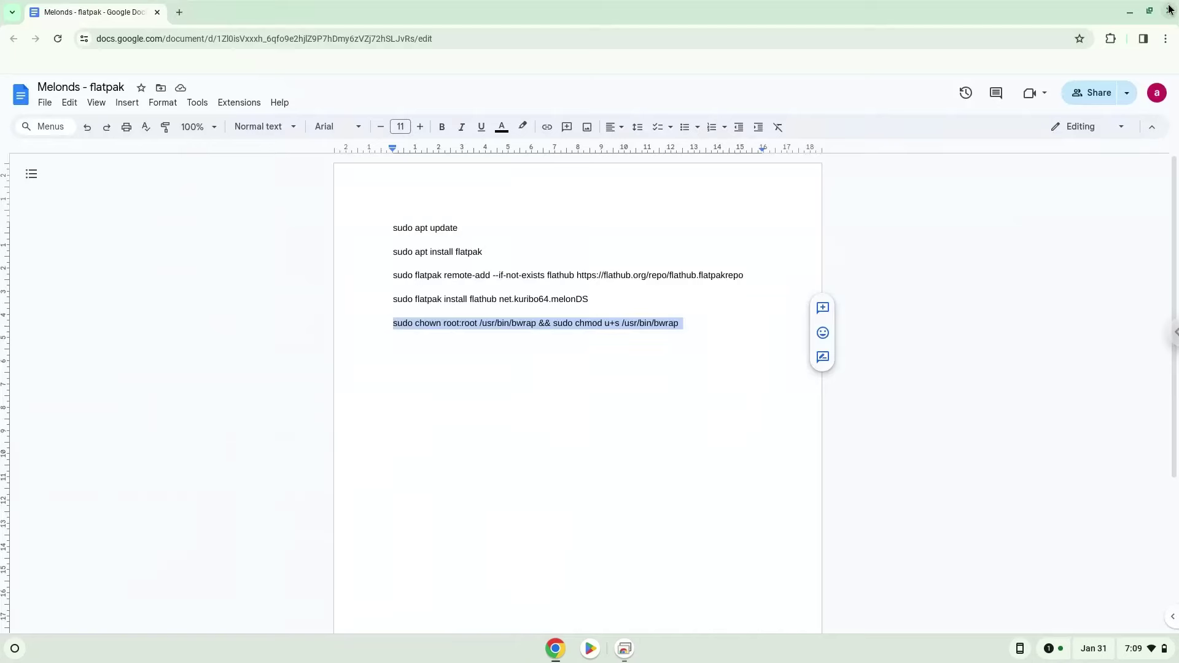
Launch melonDS from the app list and show the Linux files folder in Files.
{"action": "left_click", "coordinate": [1134, 12]}
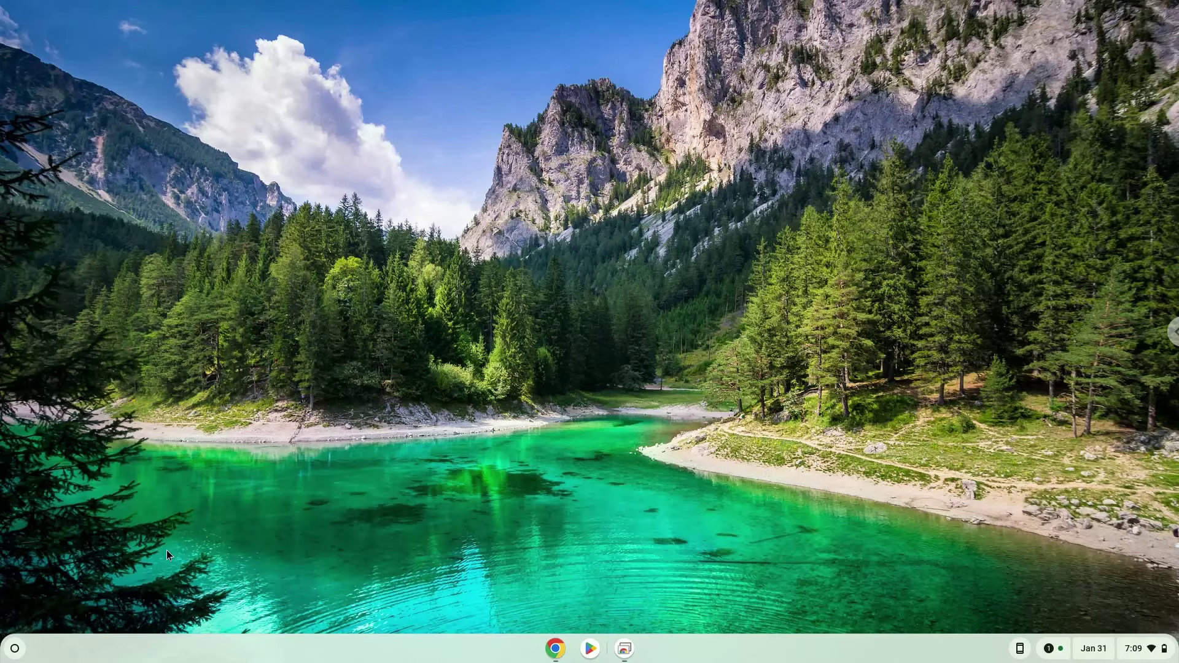
{"action": "left_click", "coordinate": [14, 648]}
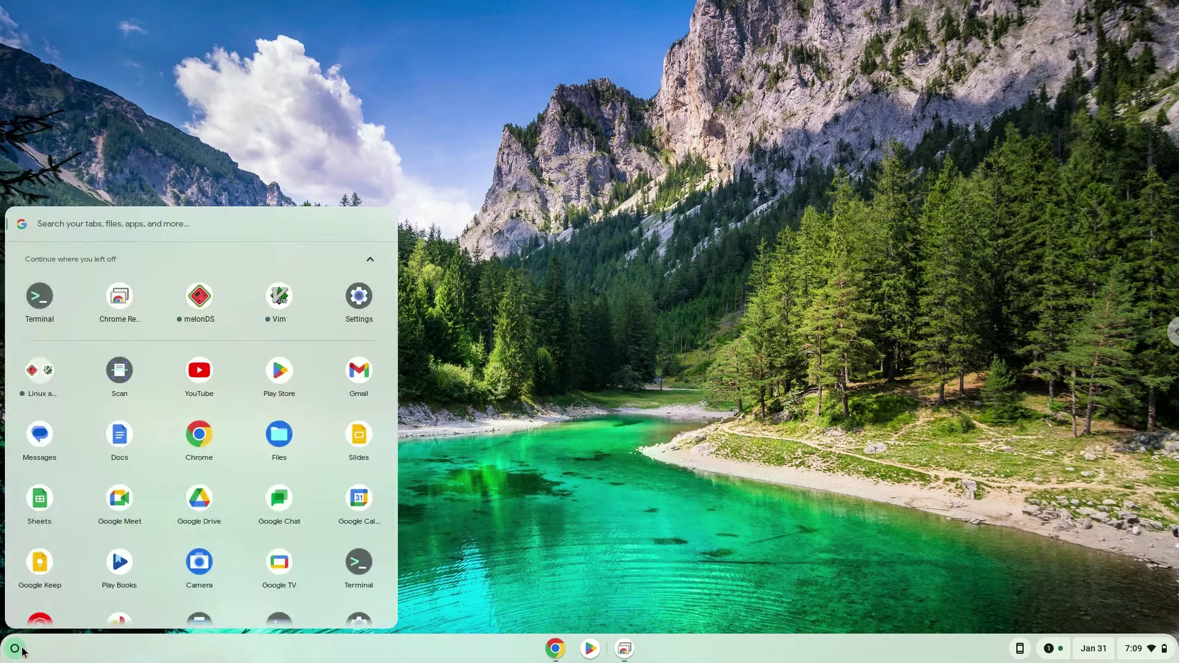
{"action": "left_click", "coordinate": [190, 299]}
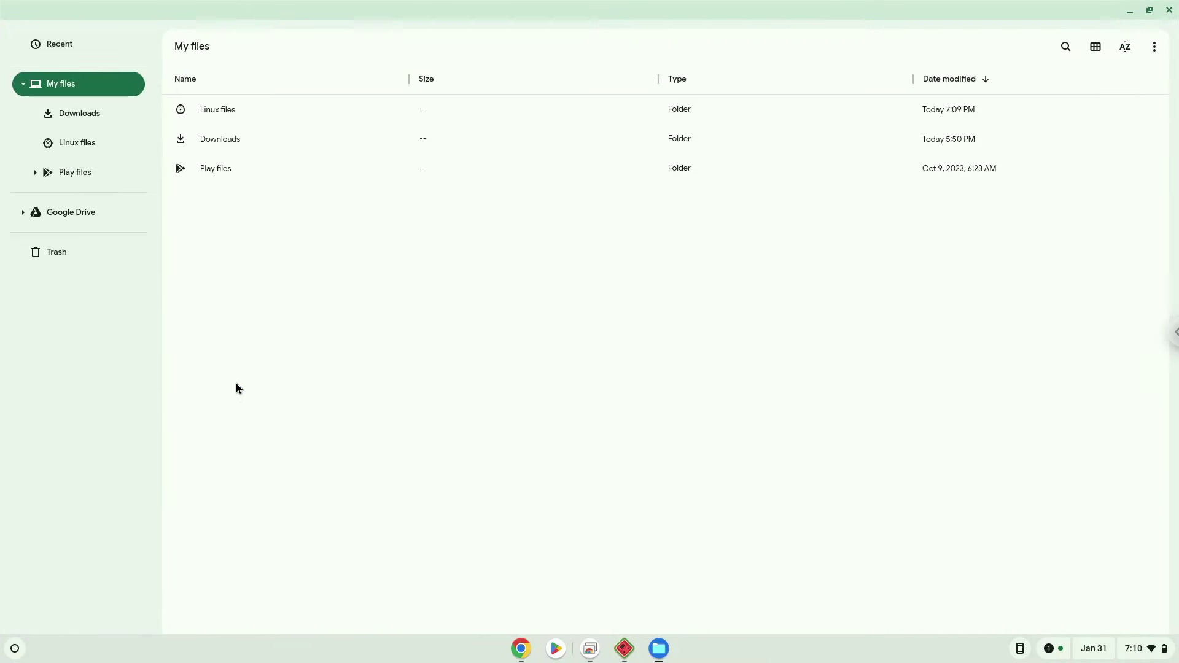
{"action": "left_click", "coordinate": [87, 145]}
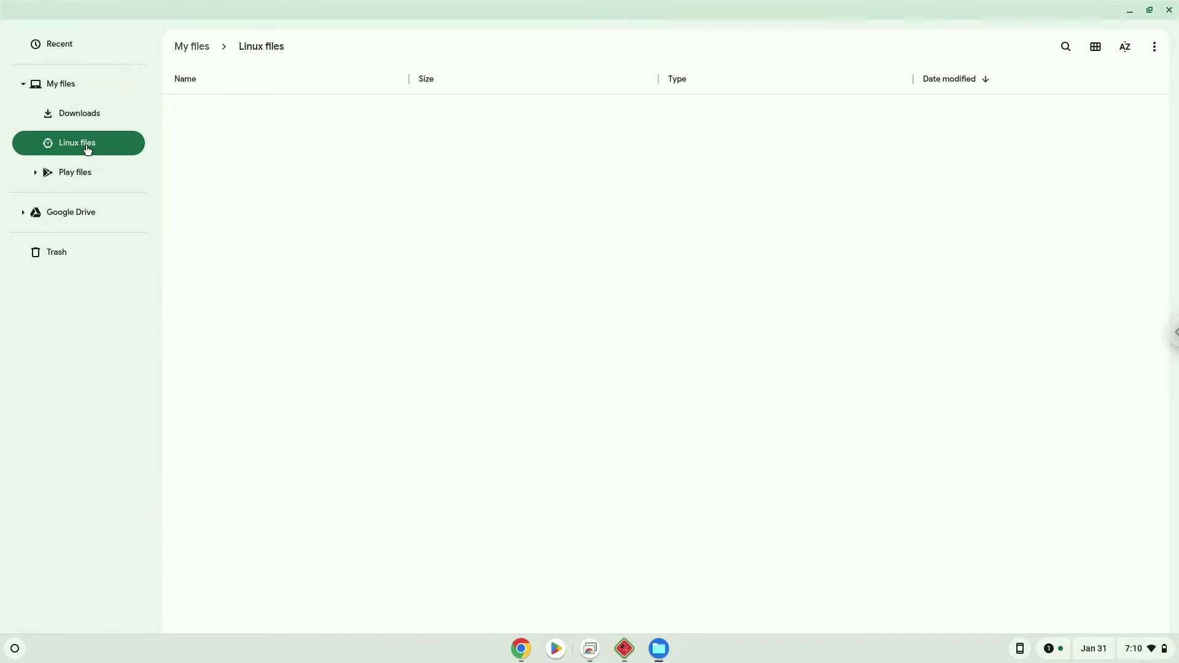